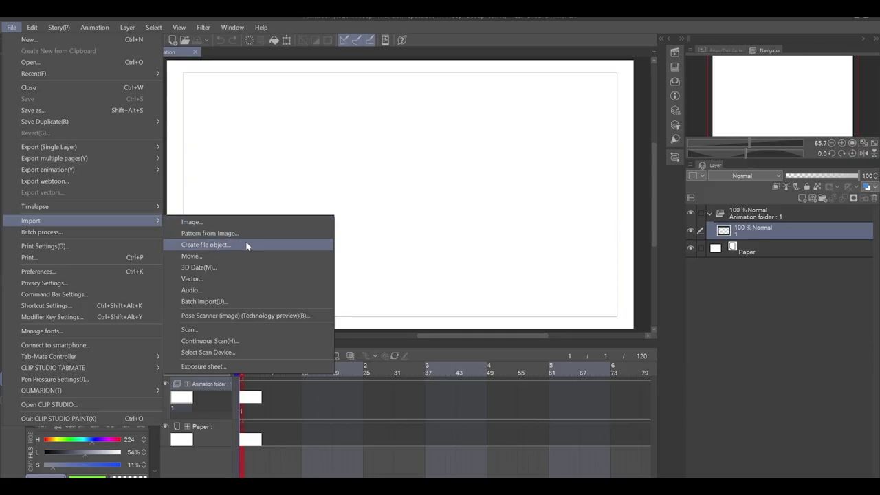
Import HeadbackLeanback0000.png through HeadbackLeanback0031.png as file objects
left_click(247, 245)
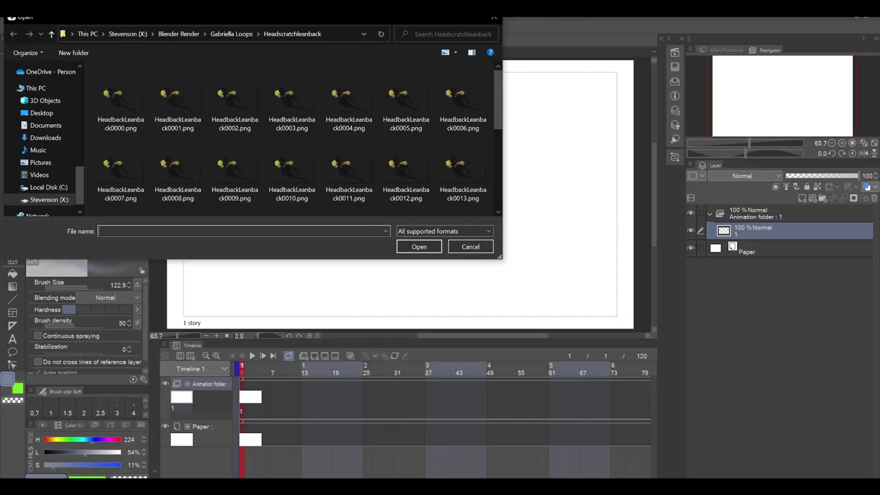
left_click(116, 102)
scroll(244, 157, "down", 3)
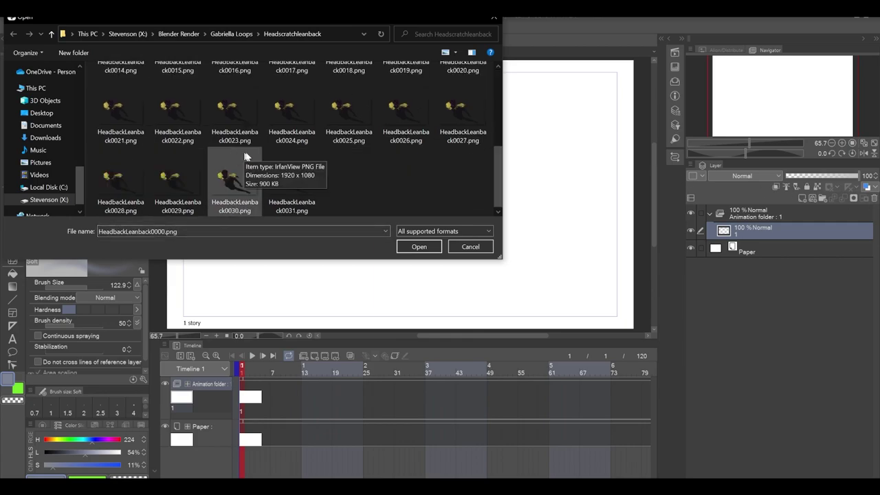
left_click(294, 195, "shift")
left_click(420, 248)
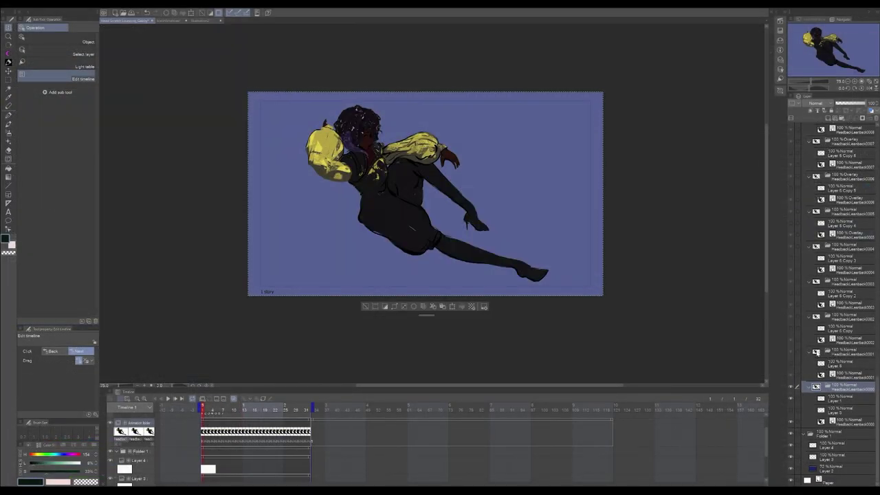
Select a later frame layer and scrub the timeline across neighbouring HeadbackLeanback cels
left_click(816, 352)
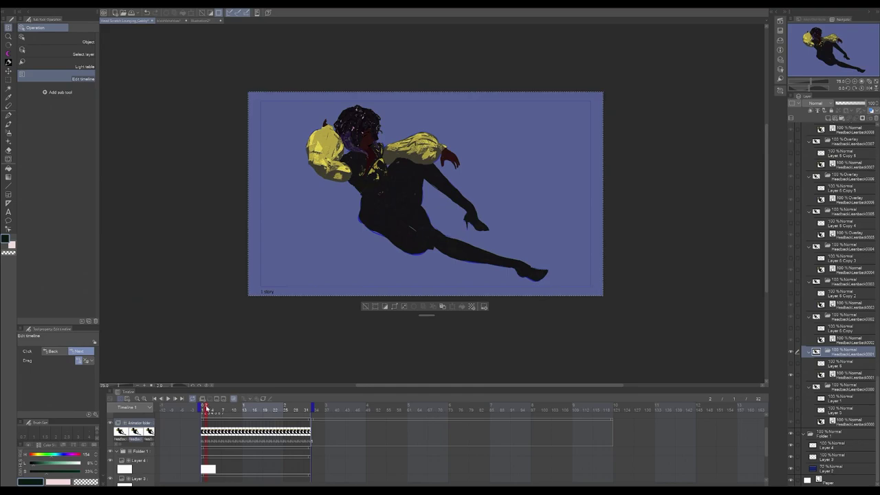
left_click_drag(205, 407, 210, 410)
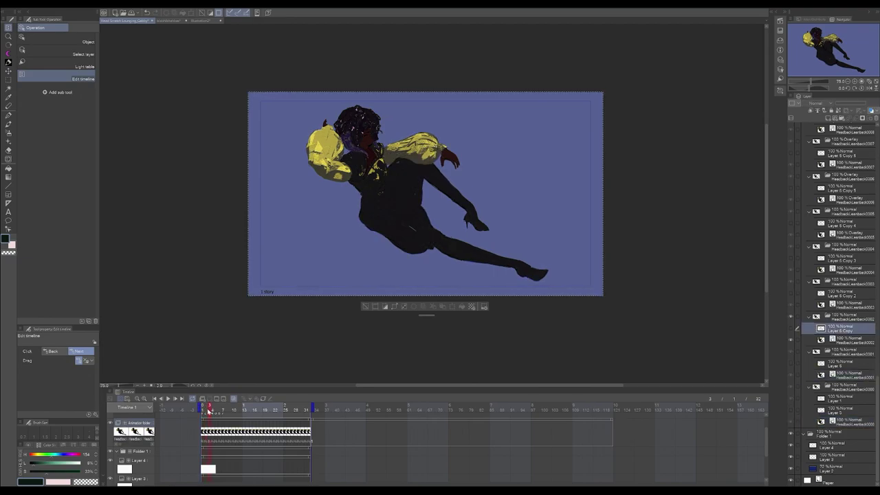
Make the 'Animation folder : 32' layer active at the top of the Layer panel
scroll(876, 451, "up", 3)
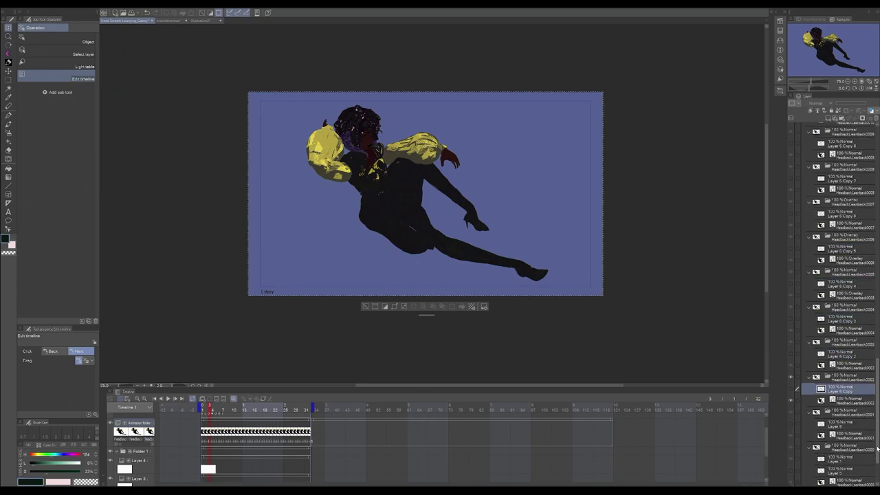
scroll(876, 450, "up", 15)
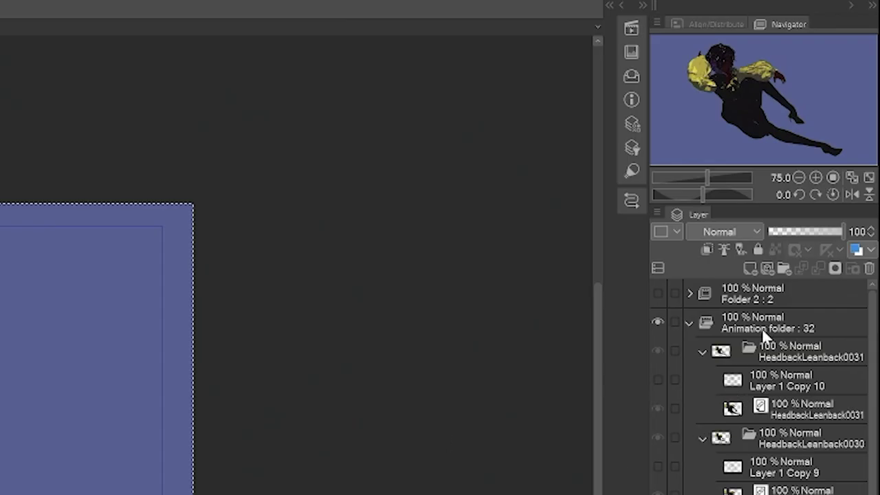
left_click(838, 139)
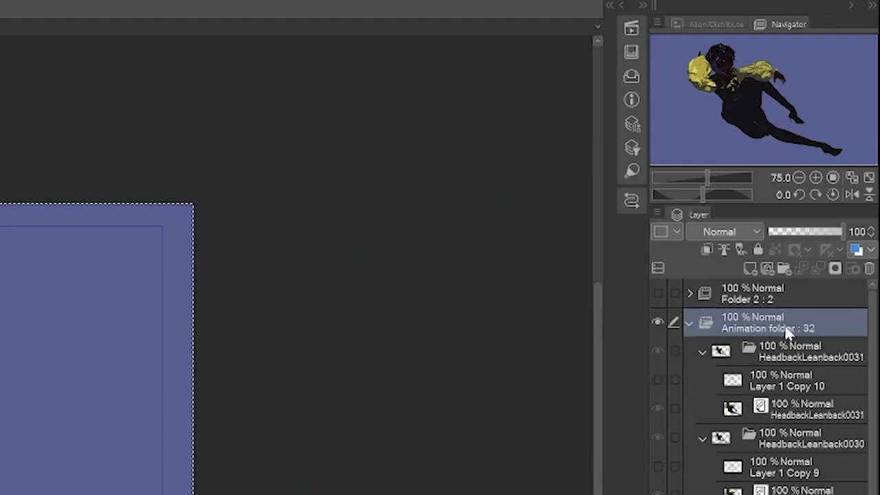
left_click(776, 350)
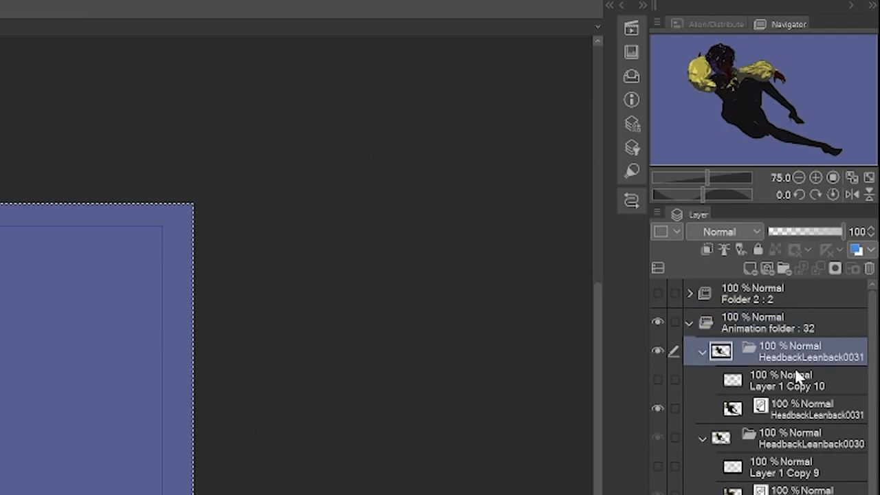
left_click(779, 324)
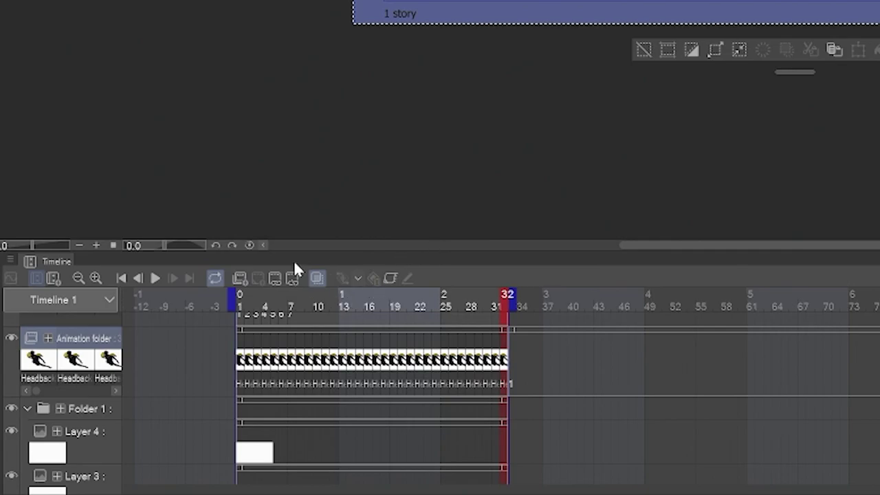
Create animation Folder 3 above the frames with one blank cel at frame 1
left_click(239, 276)
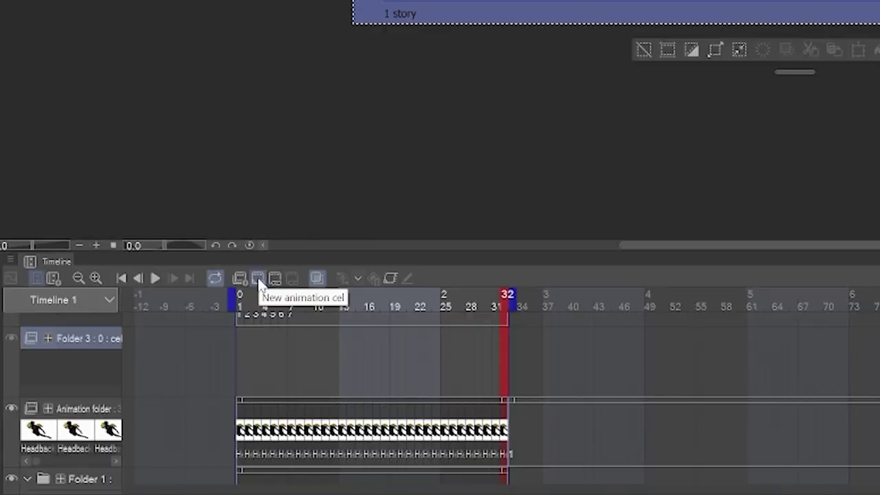
left_click(257, 278)
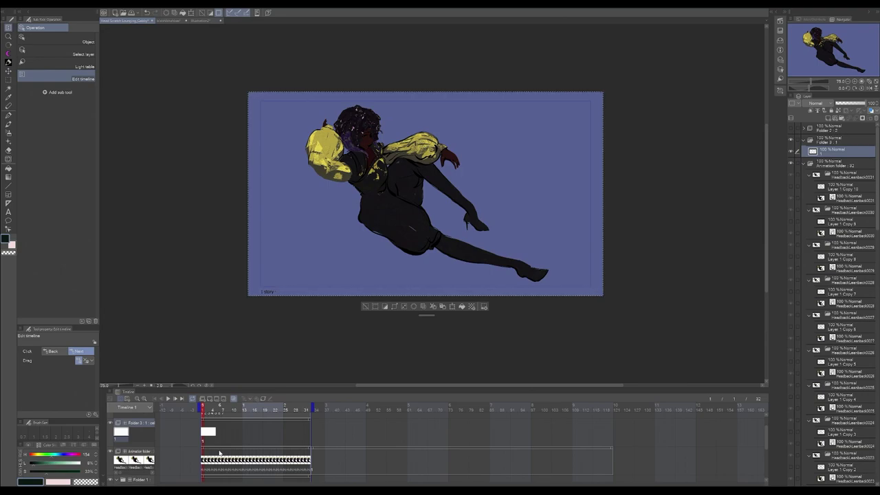
Group cel layer 1 into a folder with Ctrl+G and select its inner layer
key("ctrl+g")
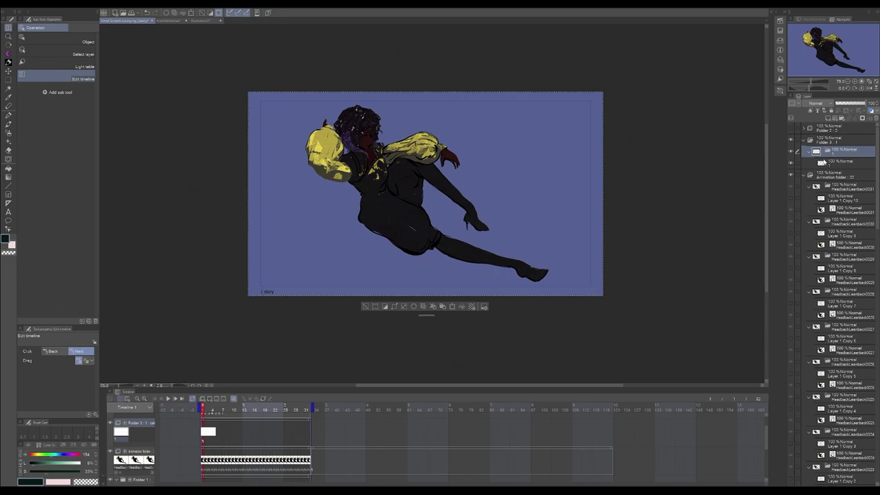
left_click(824, 162)
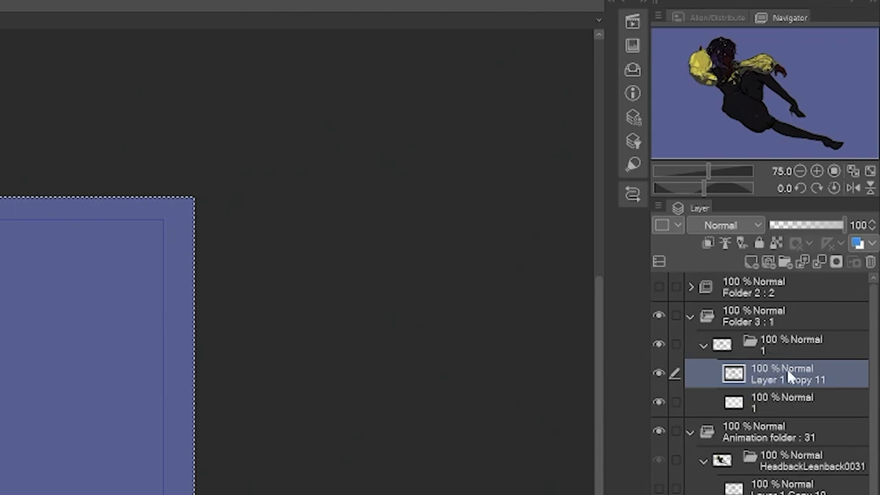
Move layer 1 above Layer 1 Copy 11 and add Layer 7 and Layer 8 to cel folder 1
left_click_drag(777, 406, 787, 362)
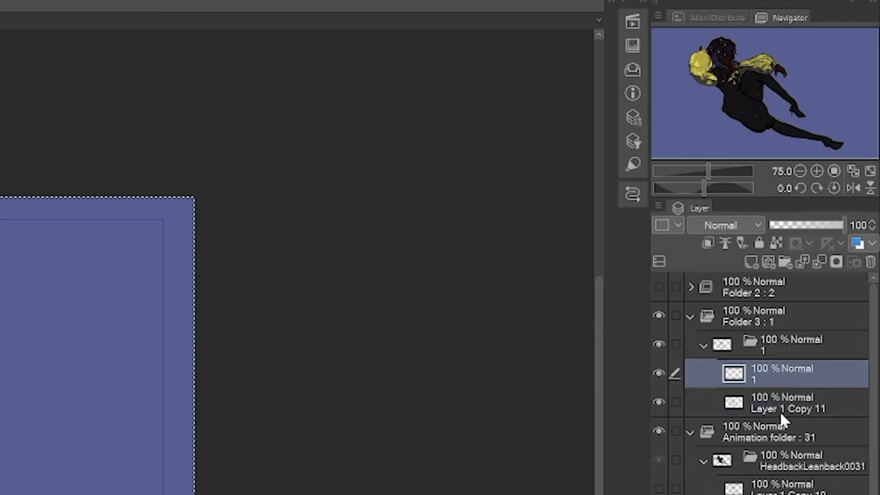
left_click(751, 262)
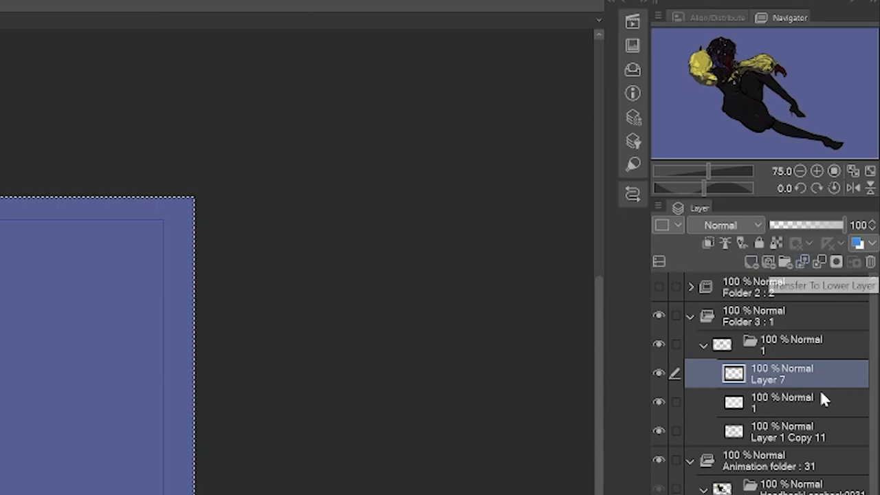
left_click(752, 262)
left_click(730, 353)
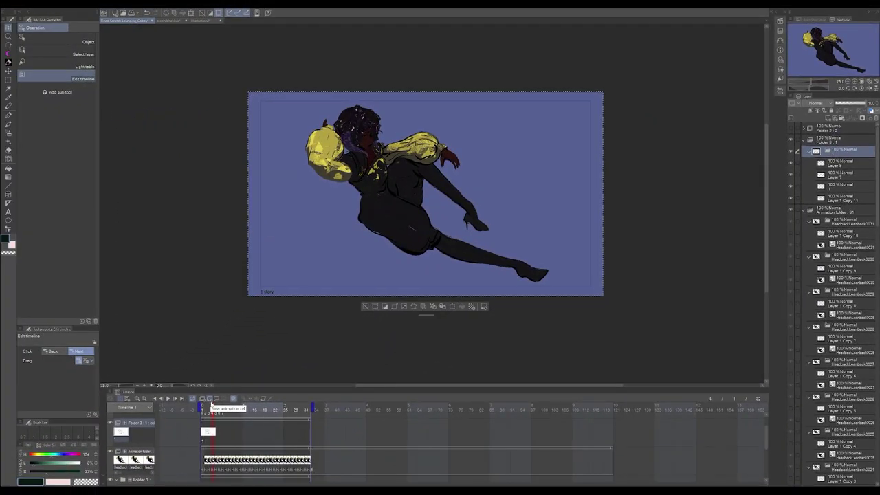
Add cel 2 to Folder 3 at frame 2, then collapse Folder 3
left_click(211, 400)
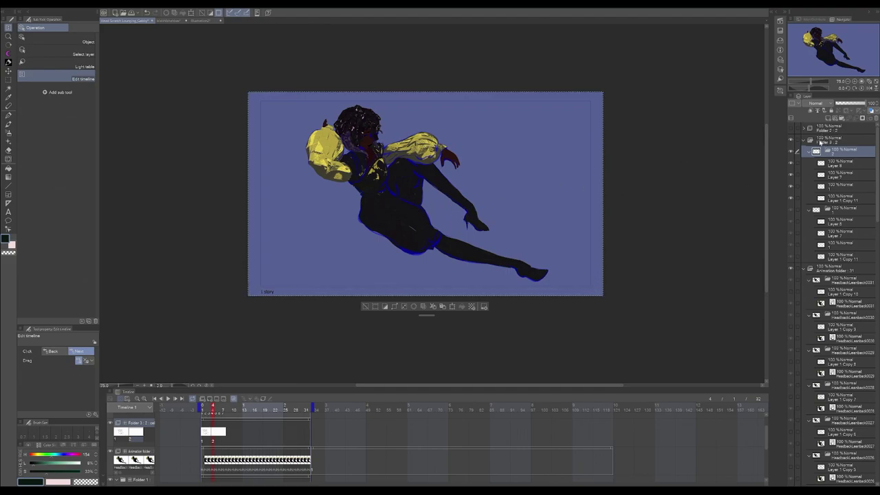
left_click(805, 142)
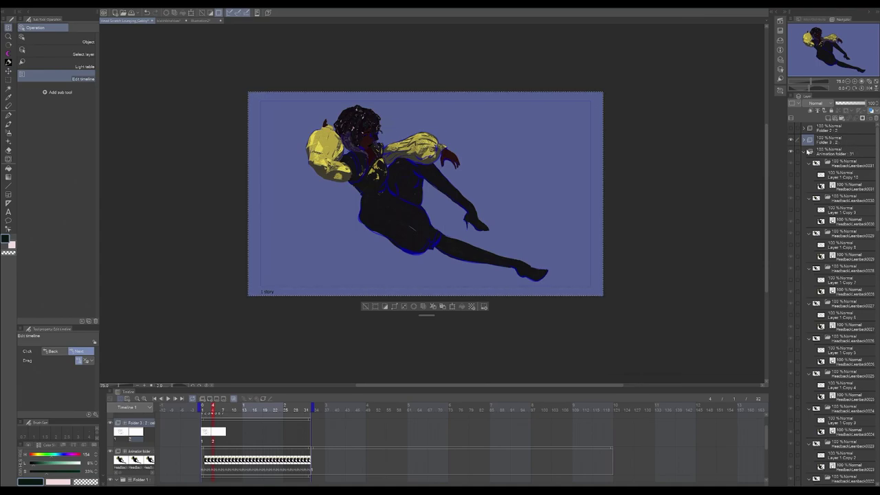
Collapse the imported frames' Animation folder and select Folder 3
left_click(808, 152)
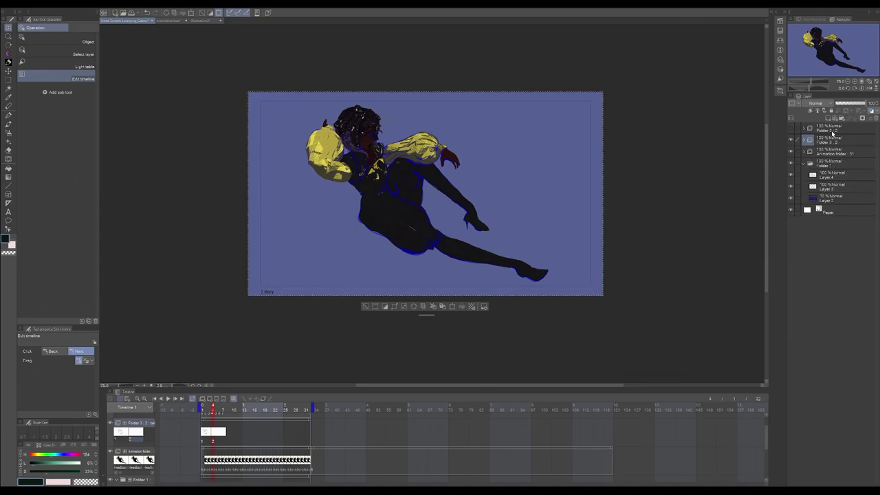
left_click(842, 152)
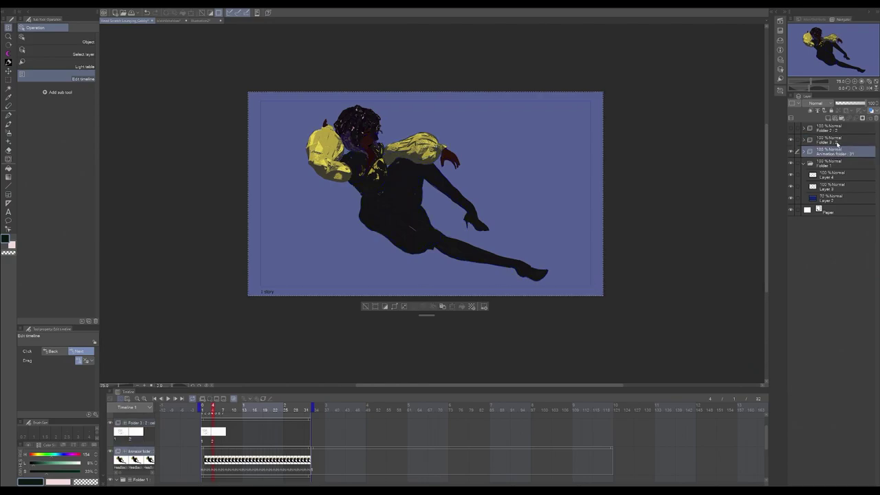
left_click(840, 141)
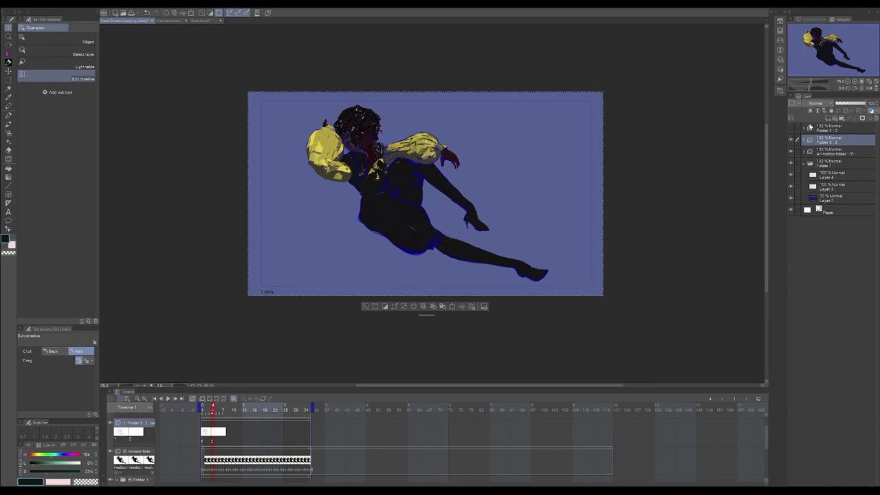
Toggle between Folder 2 and Folder 3 to show onion-skin outlines only in Folder 3
left_click(827, 127)
left_click(810, 139)
left_click(813, 126)
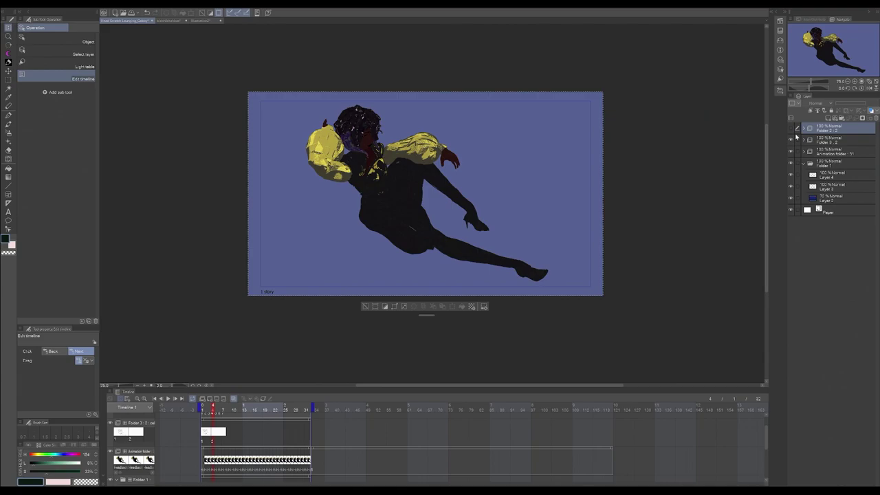
left_click(824, 141)
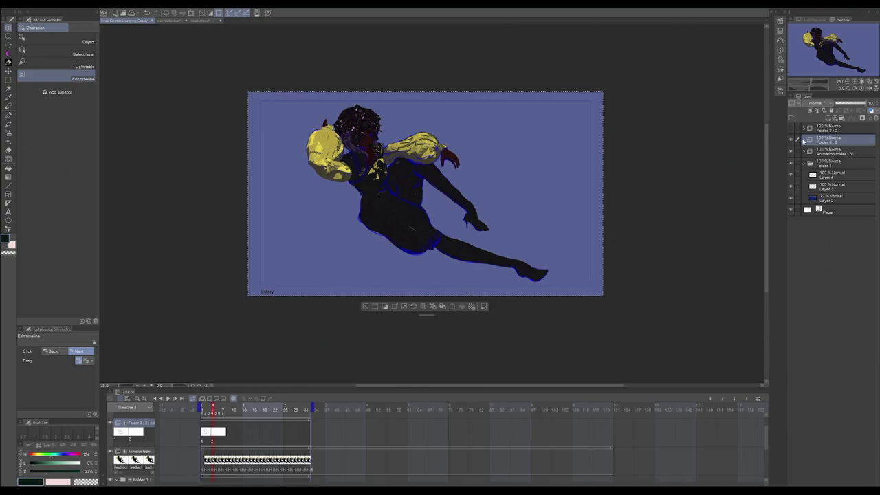
left_click(805, 153)
left_click(806, 153)
left_click(807, 153)
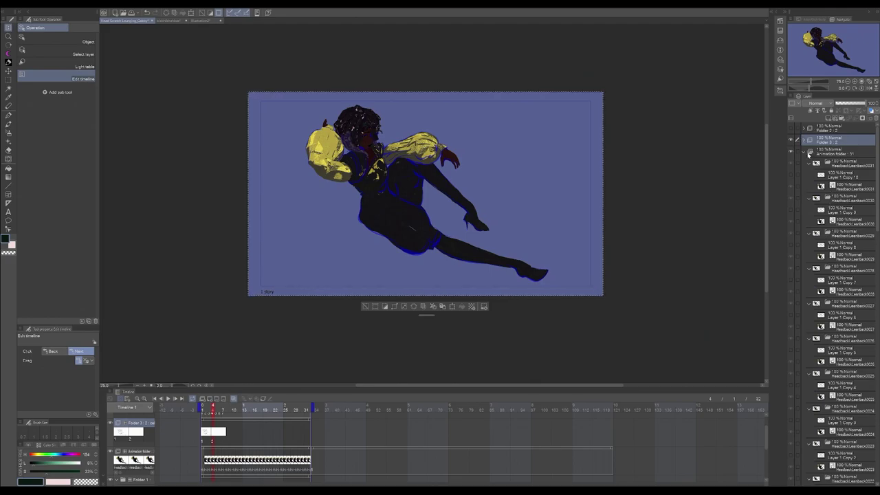
left_click(808, 153)
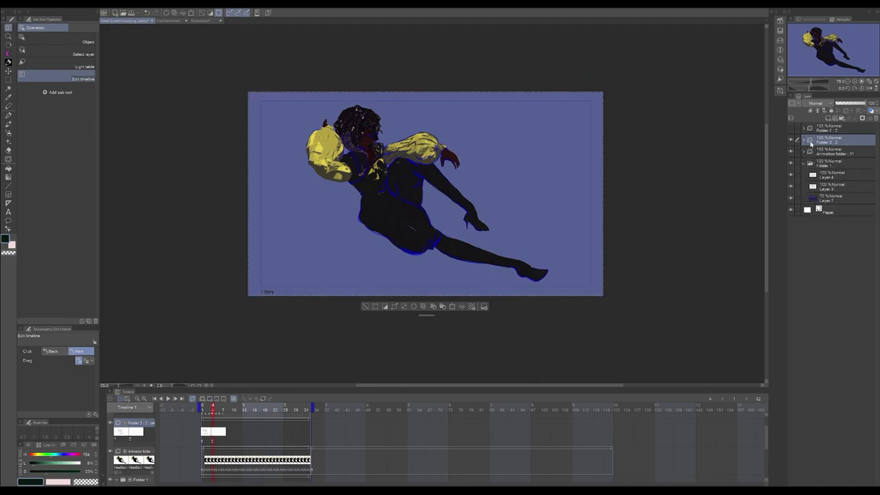